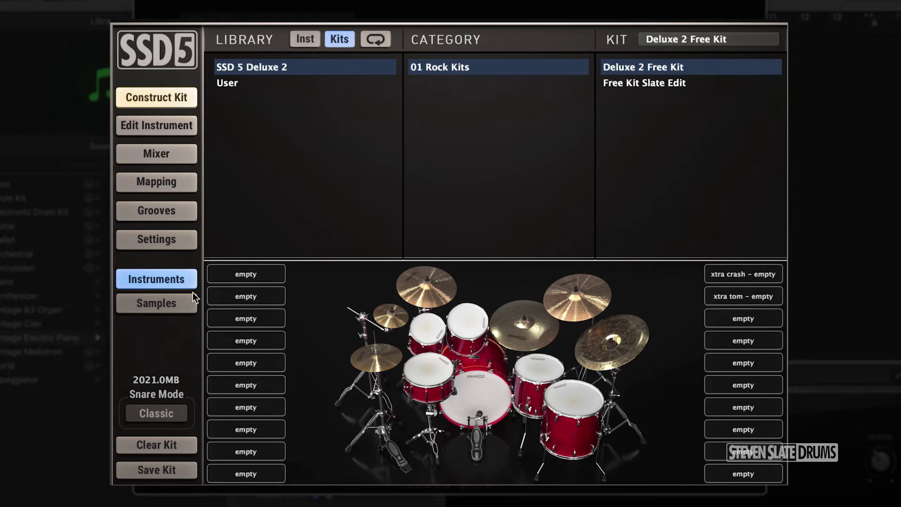
# Add the ESW Trap Samples folder to the sample browser's folder list
pyautogui.click(186, 302)
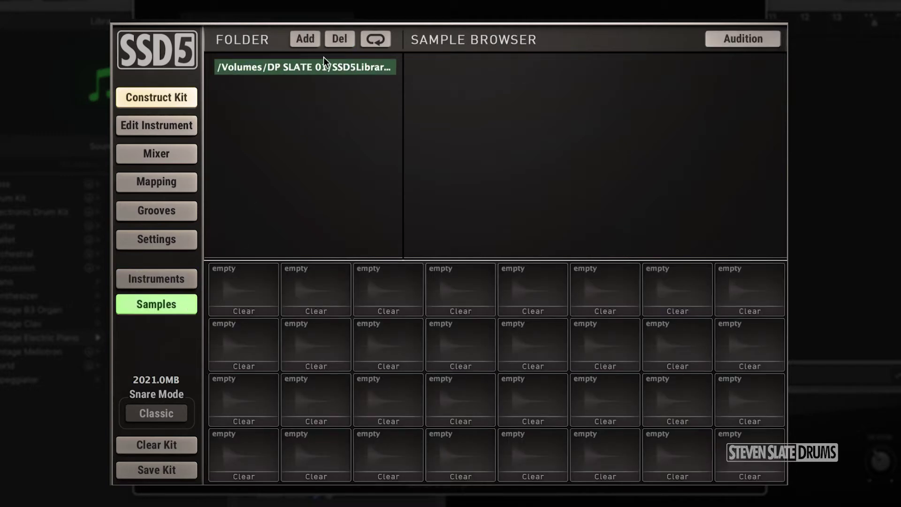
pyautogui.click(318, 42)
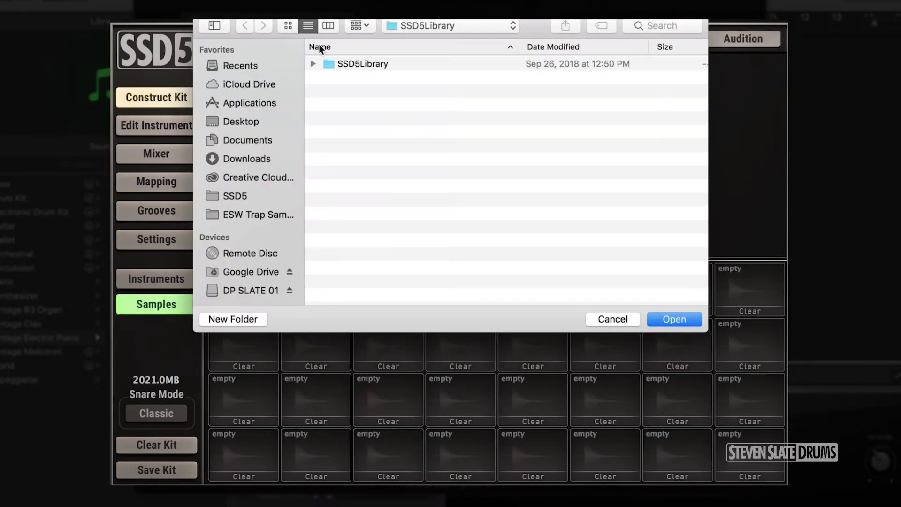
pyautogui.click(281, 220)
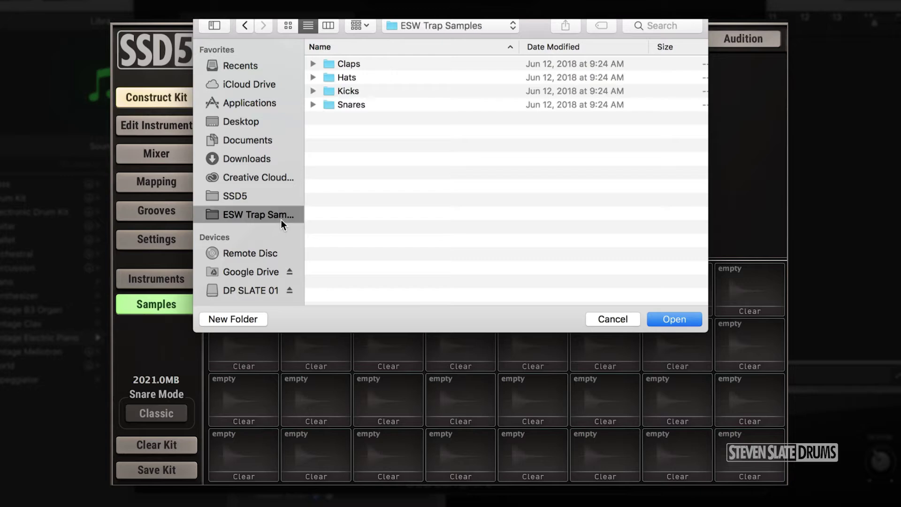
pyautogui.click(661, 320)
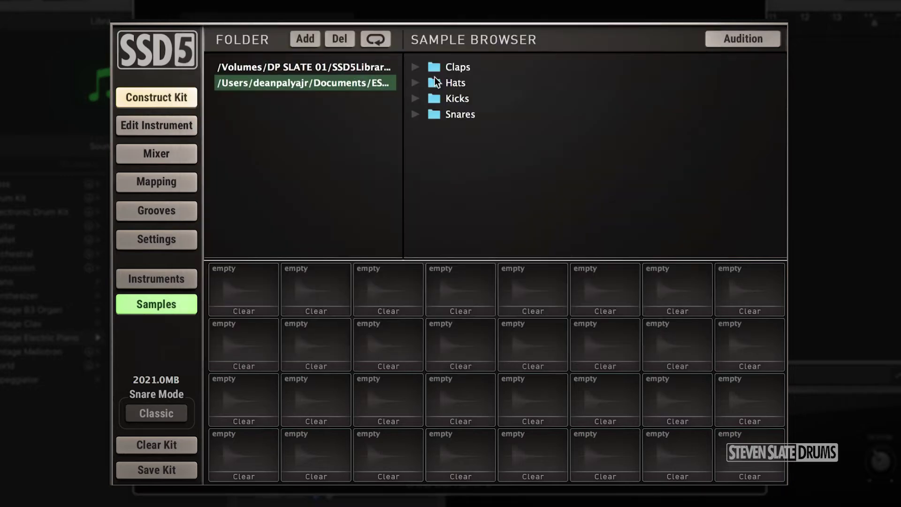
# Load ESWGREY - Kick 00 - C.wav from the Kicks folder into the first empty sample cell
pyautogui.click(413, 99)
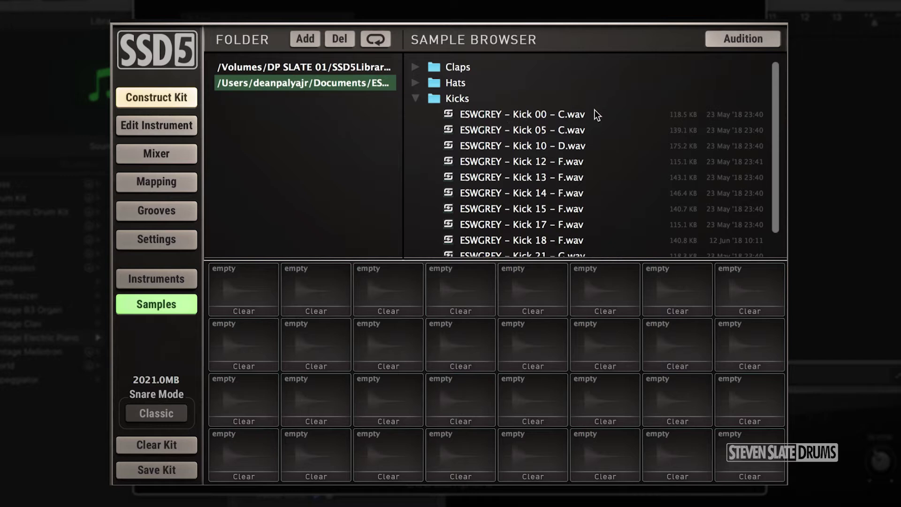
pyautogui.moveTo(595, 114); pyautogui.dragTo(256, 296)
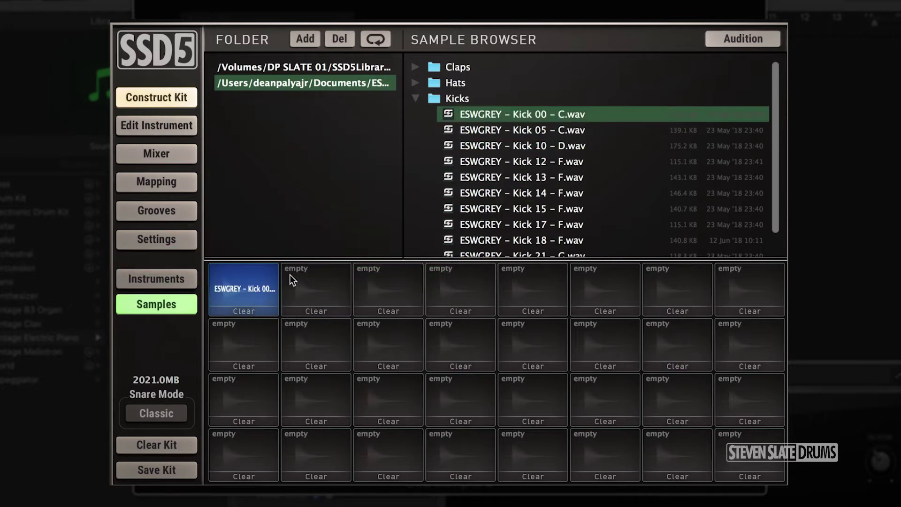
pyautogui.click(411, 97)
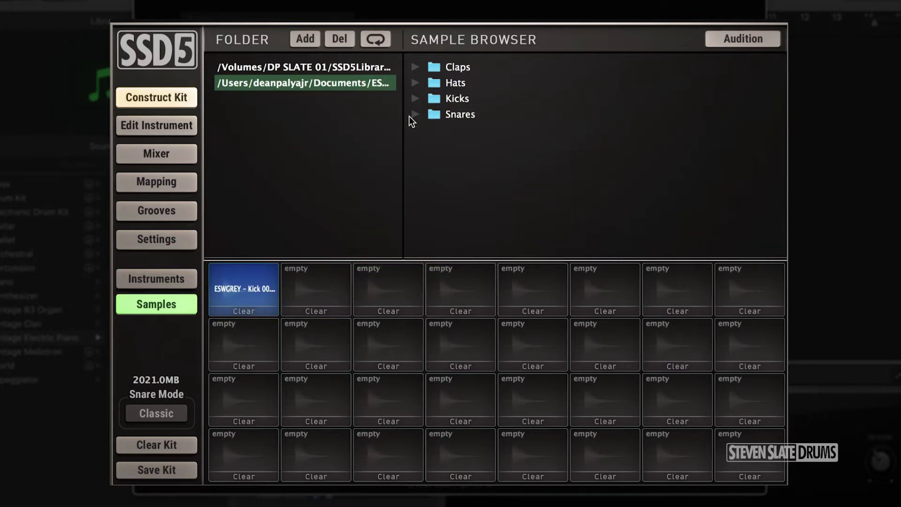
# Load the ESWGREY Snare 00 sample into the second cell and open the Hats folder
pyautogui.click(410, 115)
pyautogui.moveTo(582, 126); pyautogui.dragTo(323, 285)
pyautogui.click(416, 115)
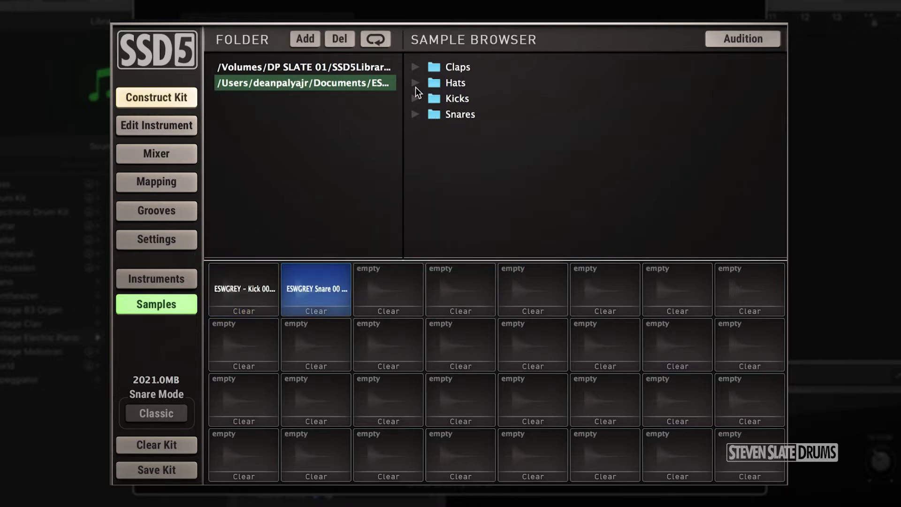
pyautogui.click(416, 83)
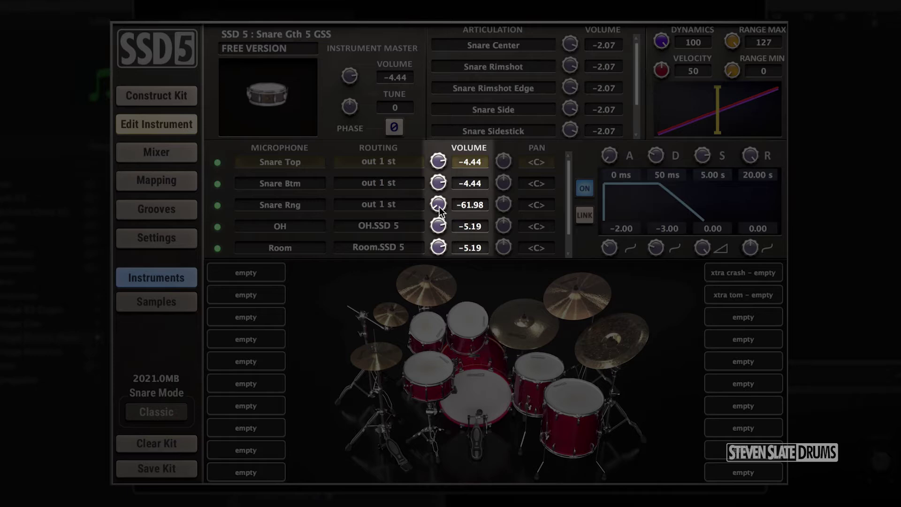
# Set the snare's microphone volumes to about -15.91 for Snare Top, -3.62 for Snare Btm and -6.43 for Snare Rng
pyautogui.moveTo(439, 163); pyautogui.dragTo(427, 123)
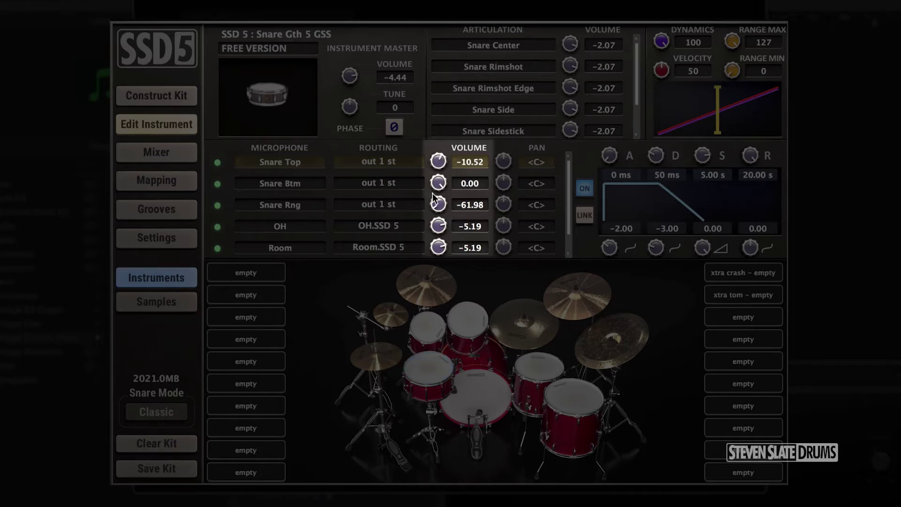
pyautogui.moveTo(434, 197); pyautogui.dragTo(432, 126)
pyautogui.moveTo(438, 162); pyautogui.dragTo(446, 209)
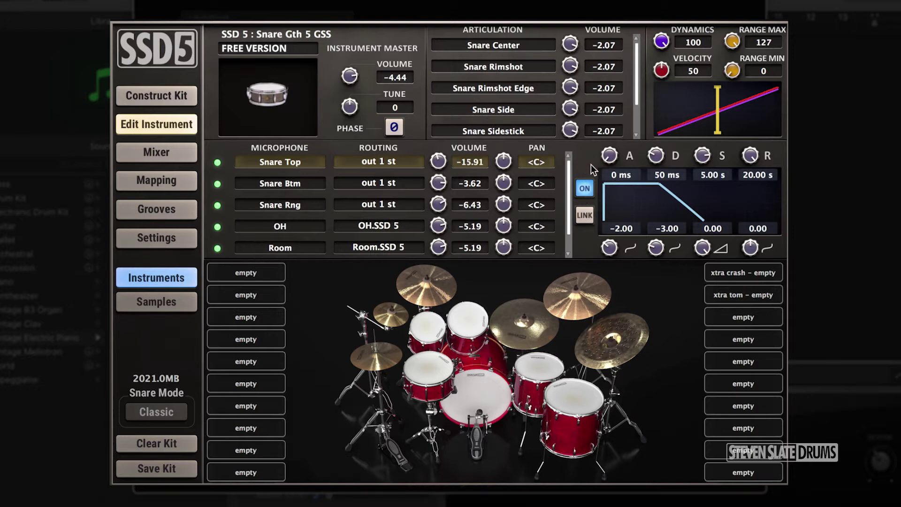
# Link the envelopes of all the snare's microphones and adjust the shared attack time
pyautogui.click(584, 215)
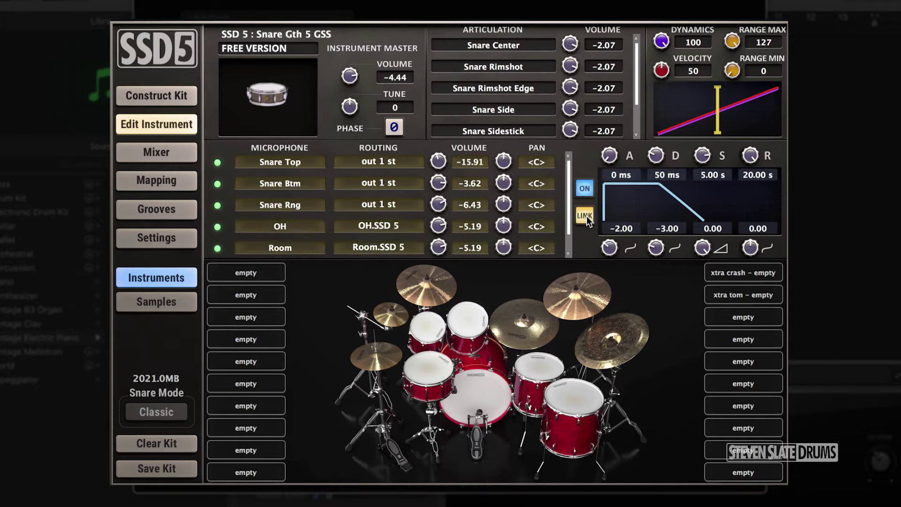
pyautogui.moveTo(612, 157); pyautogui.dragTo(594, 169)
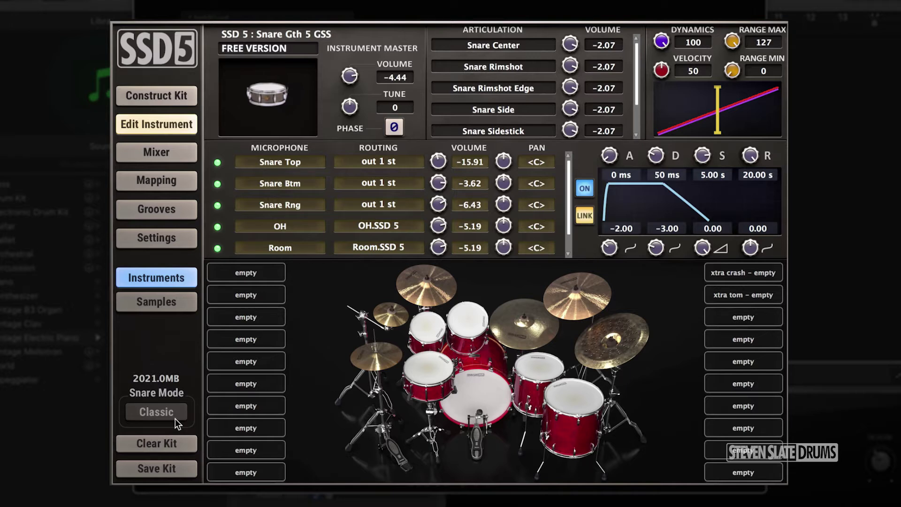
# Switch the snare mode between Rimshot and Classic several times to compare them, ending on Classic
pyautogui.click(175, 419)
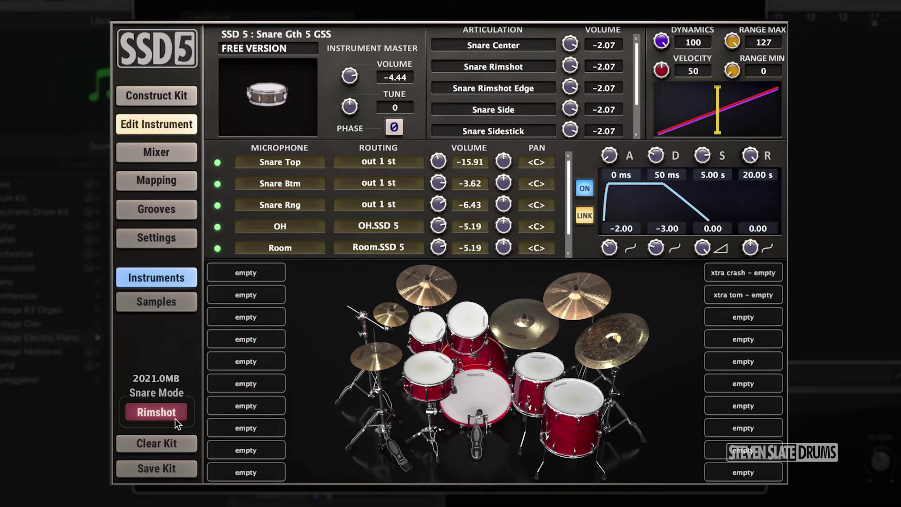
pyautogui.click(176, 419)
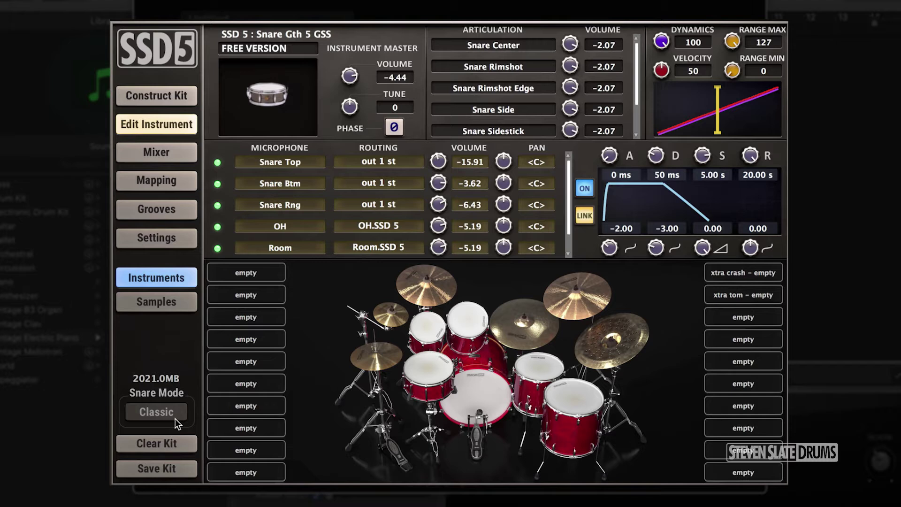
pyautogui.click(175, 419)
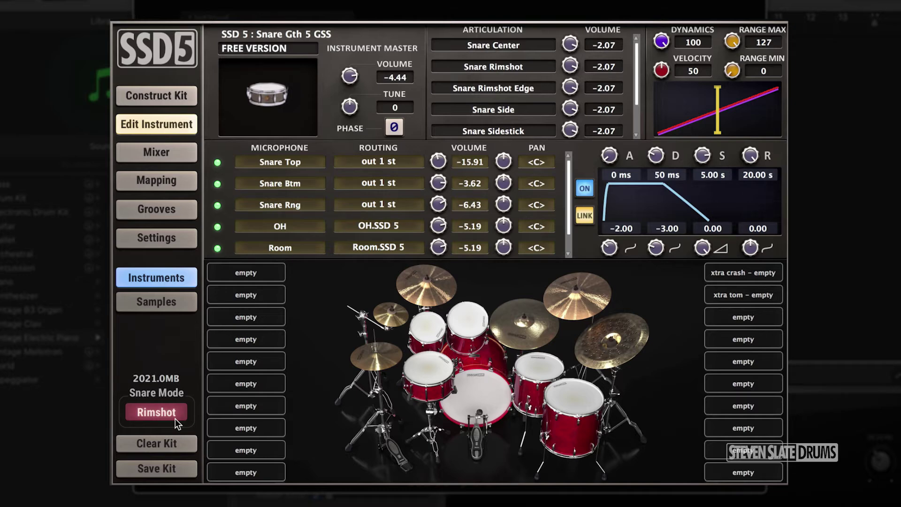
pyautogui.click(175, 419)
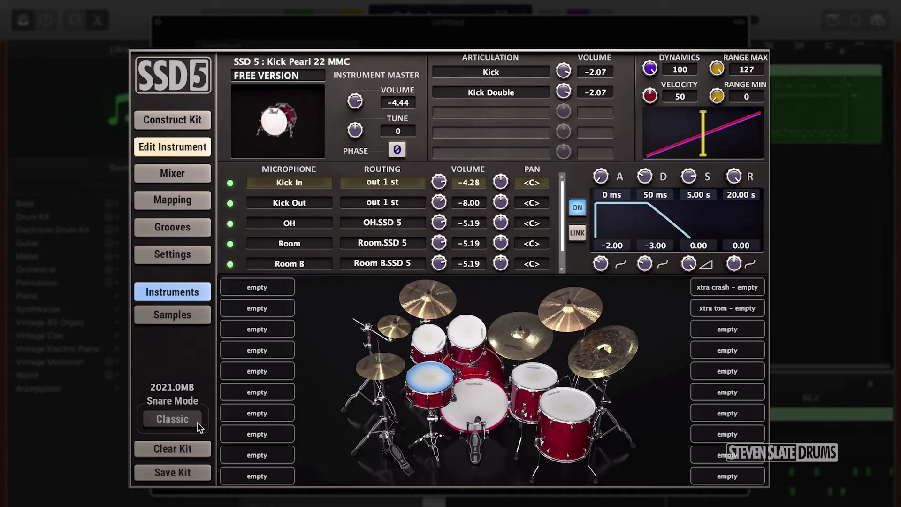
pyautogui.click(197, 422)
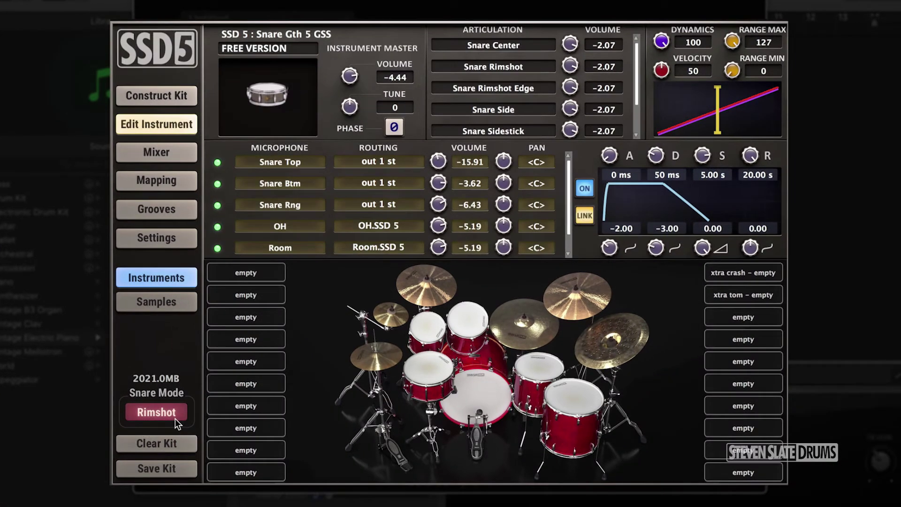
pyautogui.click(194, 421)
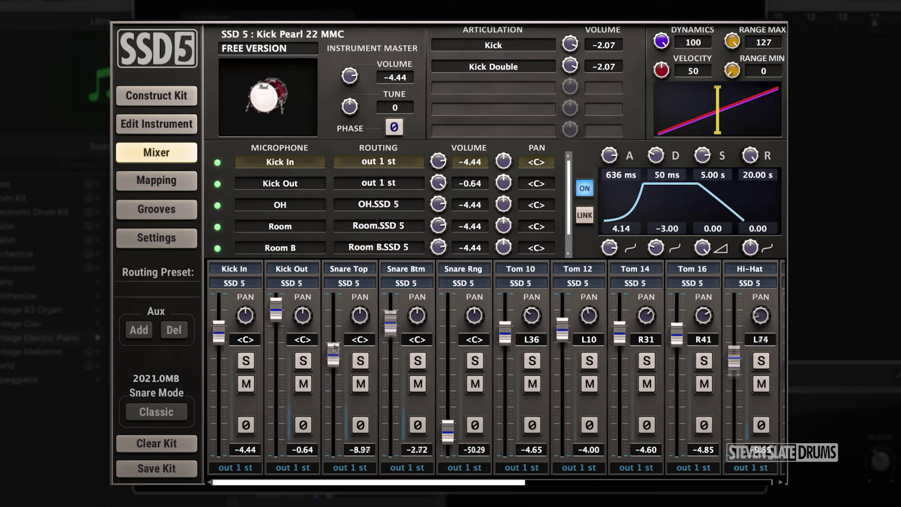
# Raise the Snare Btm fader in the mixer and adjust the OH fader, leaving it at about -8.36
pyautogui.moveTo(386, 328); pyautogui.dragTo(387, 304)
pyautogui.moveTo(476, 483); pyautogui.dragTo(658, 486)
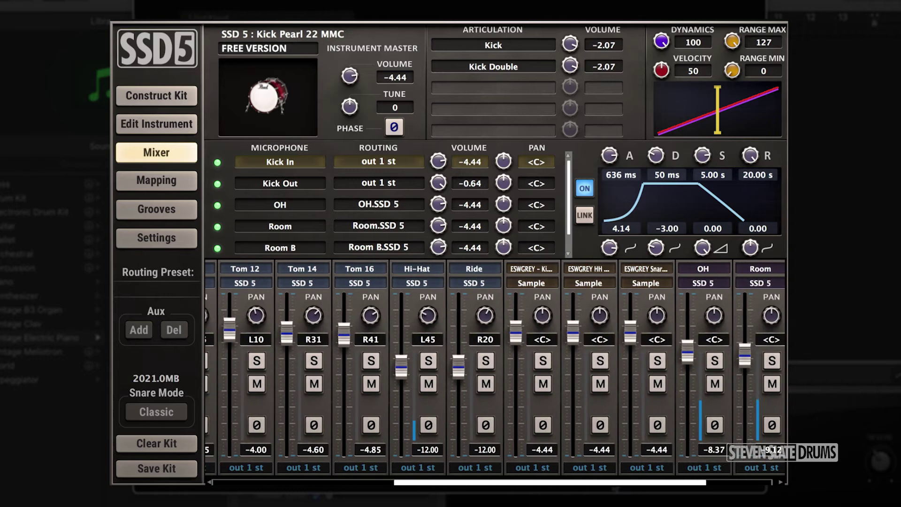
pyautogui.moveTo(691, 358); pyautogui.dragTo(690, 332)
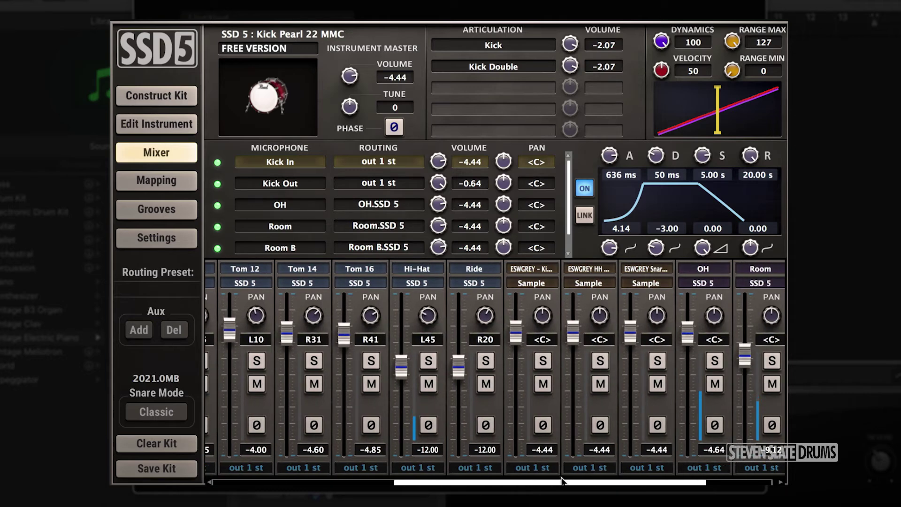
pyautogui.moveTo(684, 335); pyautogui.dragTo(686, 377)
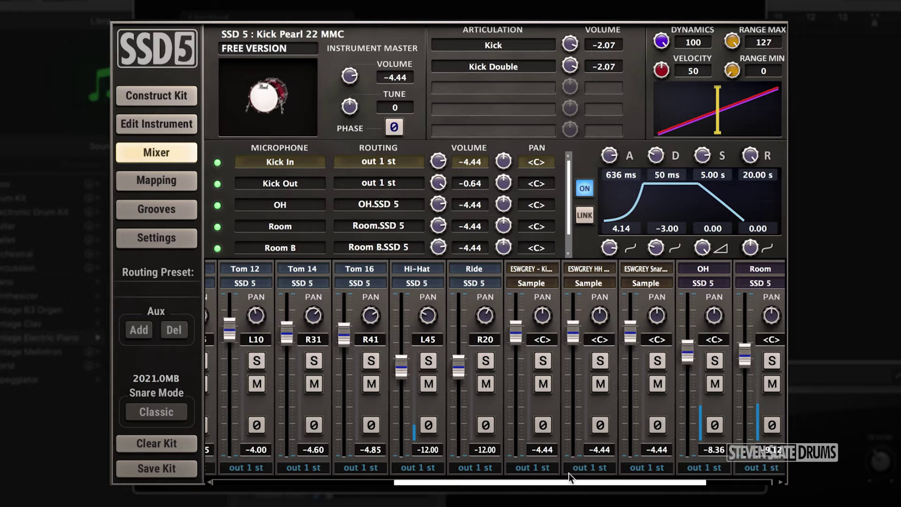
pyautogui.moveTo(569, 476); pyautogui.dragTo(433, 475)
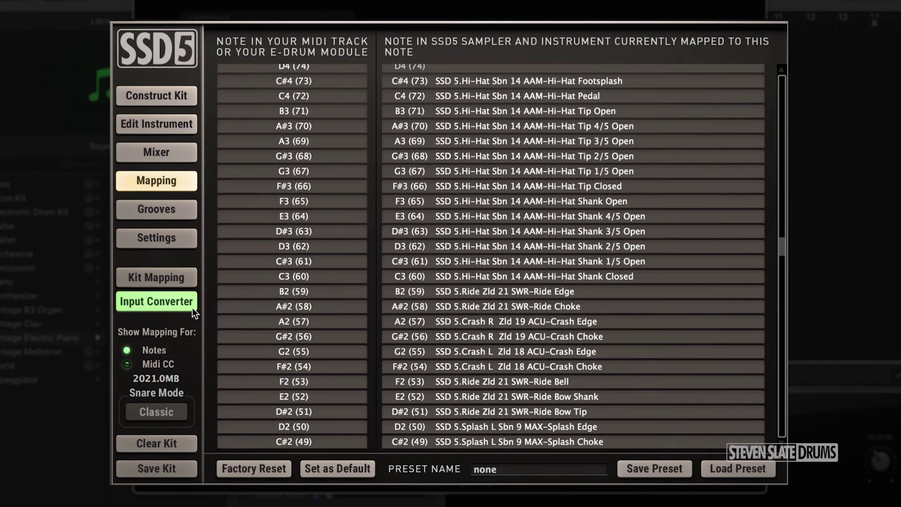
# Review which instruments are mapped to the lower MIDI notes in the Input Converter
pyautogui.scroll(-8, 610, 389)
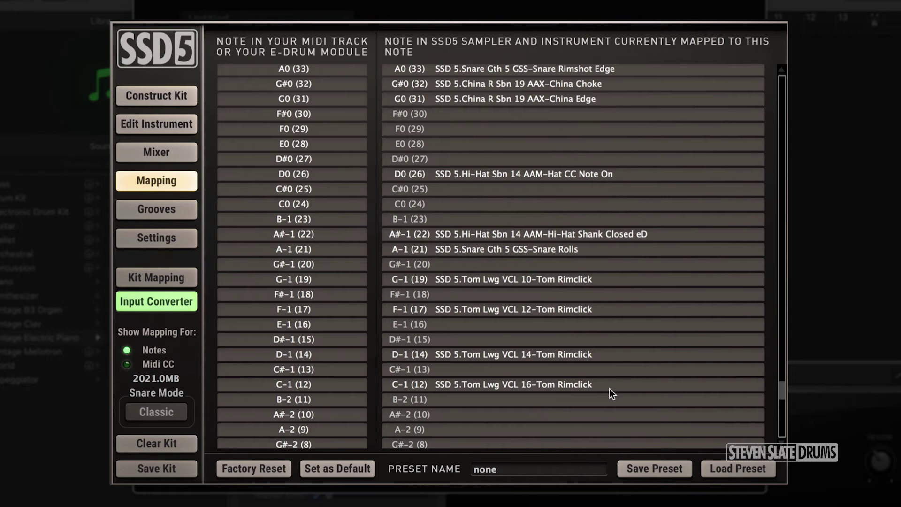
pyautogui.moveTo(609, 388); pyautogui.dragTo(350, 327)
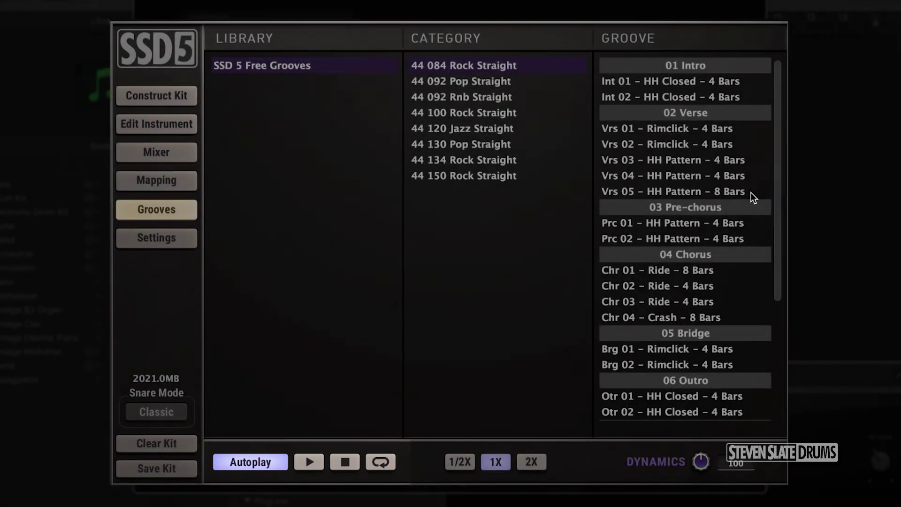
# Audition the verse groove Vrs 05 - HH Pattern - 8 Bars and the chorus groove Chr 01 - Ride - 8 Bars
pyautogui.click(750, 193)
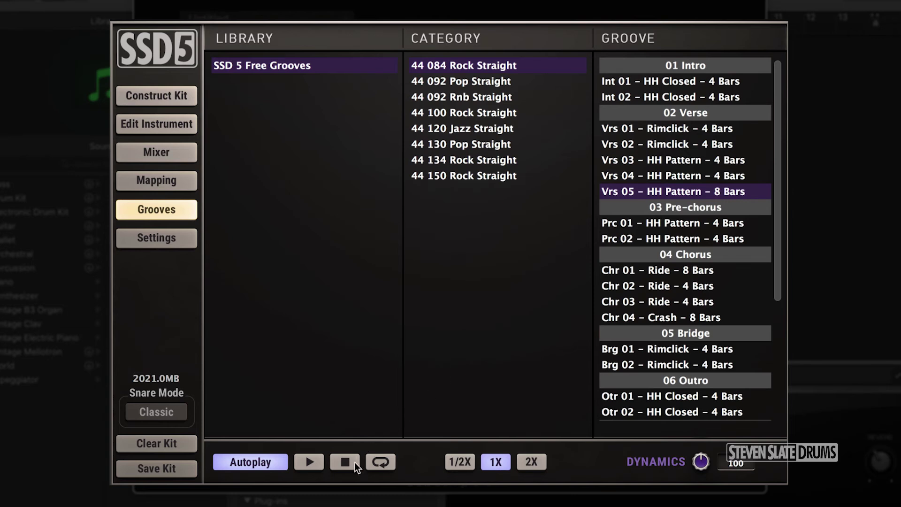
pyautogui.click(761, 271)
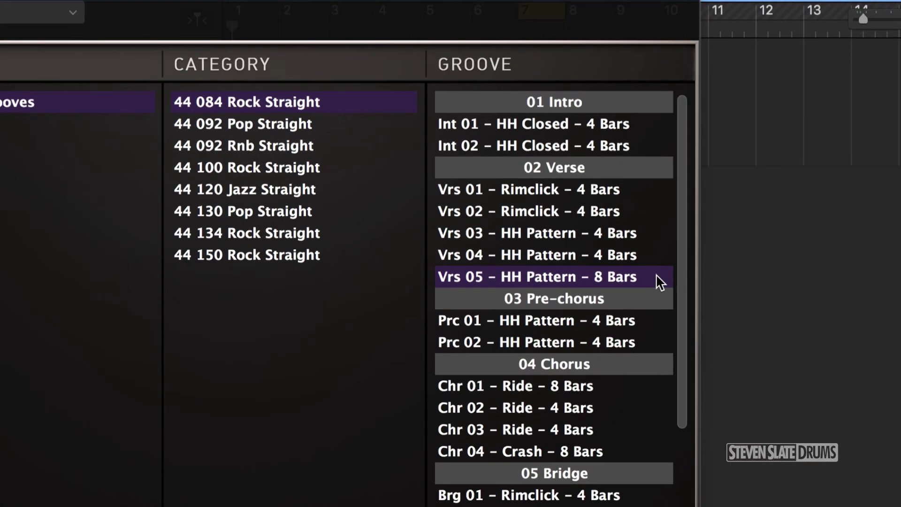
# Place Vrs 05 - HH Pattern - 8 Bars on the host's drum track, followed directly by Chr 04 - Crash - 8 Bars
pyautogui.moveTo(660, 282); pyautogui.dragTo(738, 147)
pyautogui.hscroll(5, 756, 181)
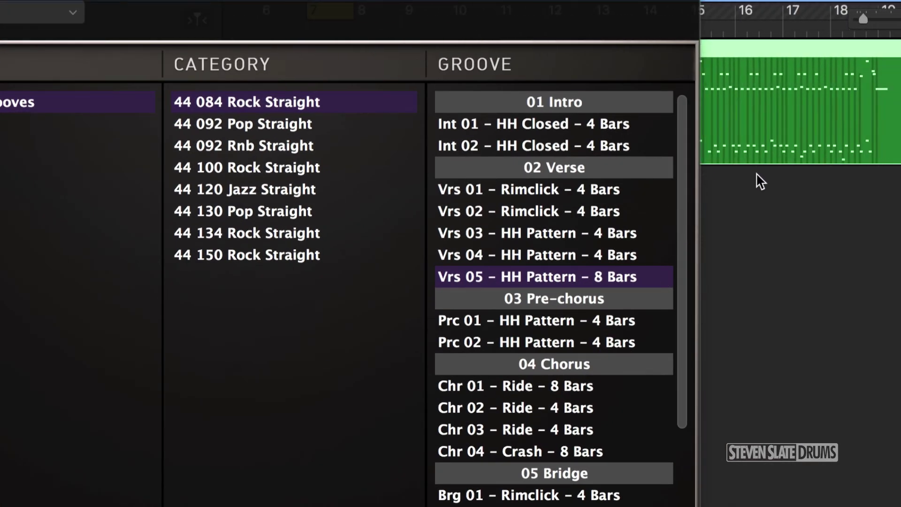
pyautogui.moveTo(643, 450); pyautogui.dragTo(811, 128)
pyautogui.moveTo(848, 50); pyautogui.dragTo(806, 49)
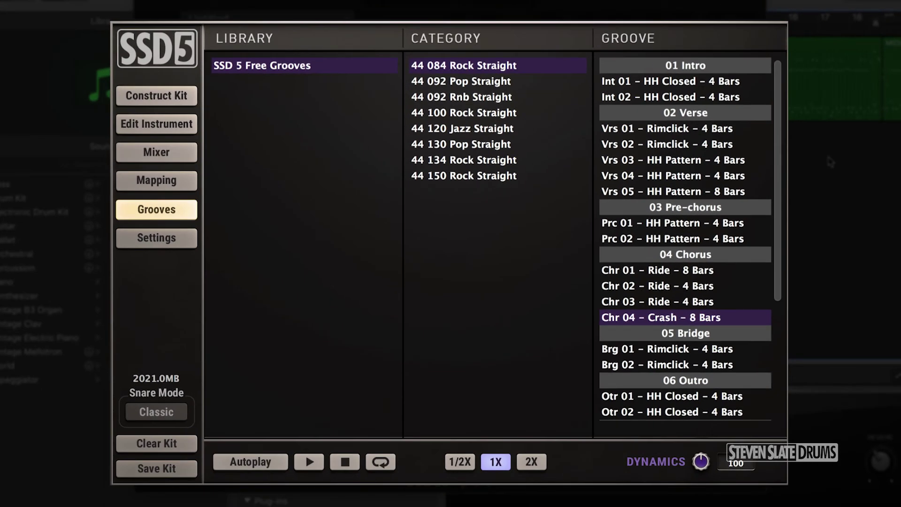
# Switch the kit display to Cells view in the settings and return it to Kit view
pyautogui.click(156, 238)
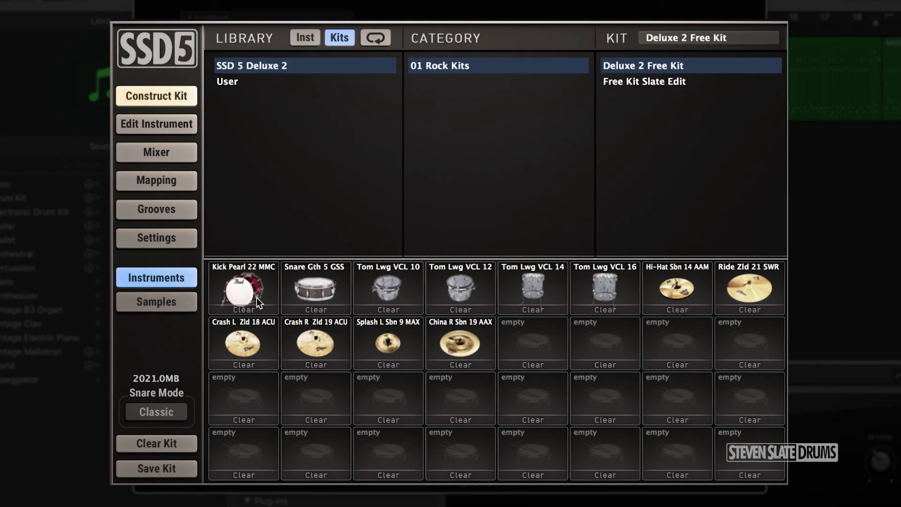
pyautogui.click(175, 242)
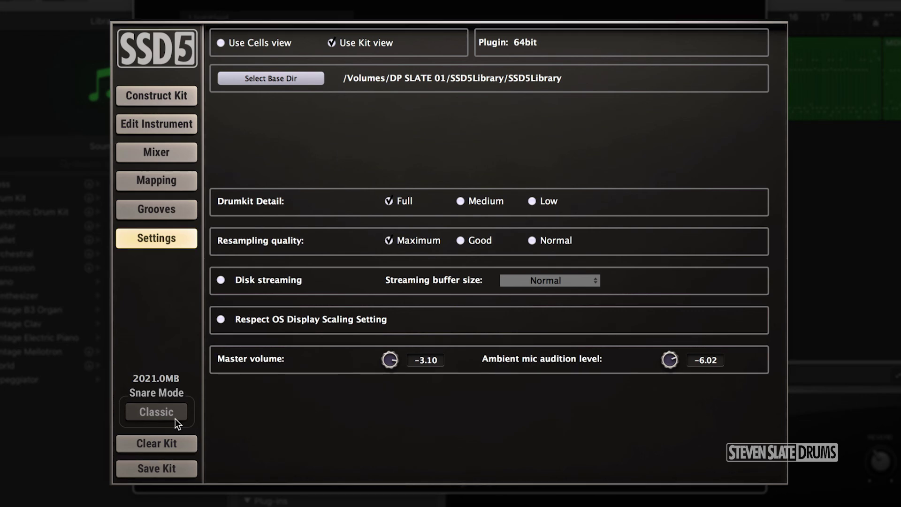
# Save the kit as My Kit Preset in User.lib and list the kits of the User library
pyautogui.click(187, 473)
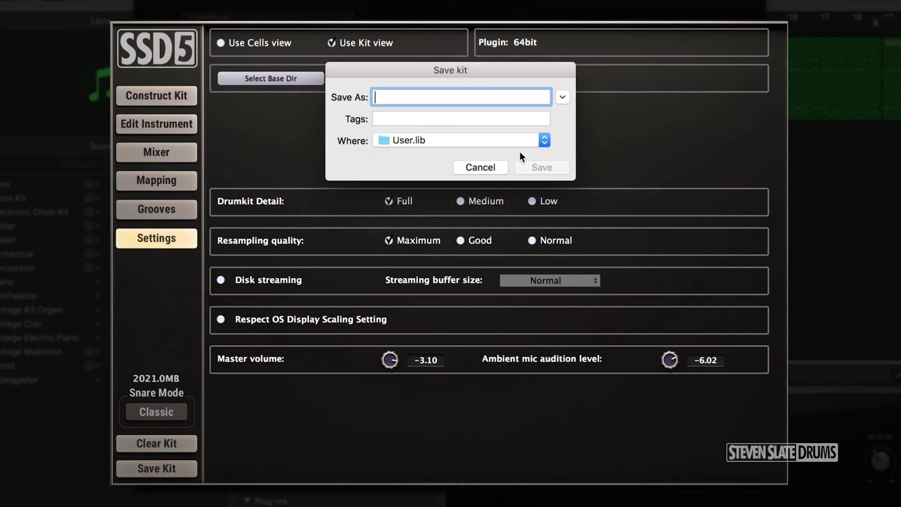
pyautogui.write('My Kit Preset')
pyautogui.click(563, 169)
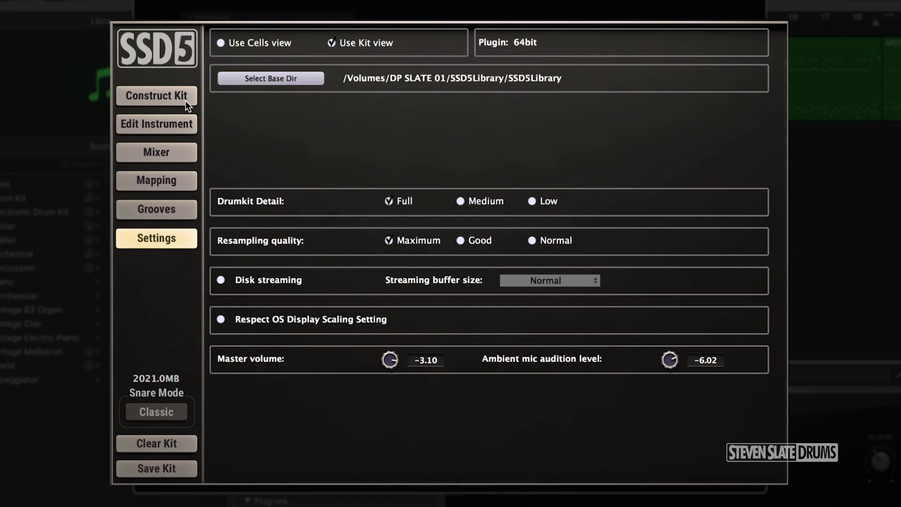
pyautogui.click(186, 99)
pyautogui.click(221, 82)
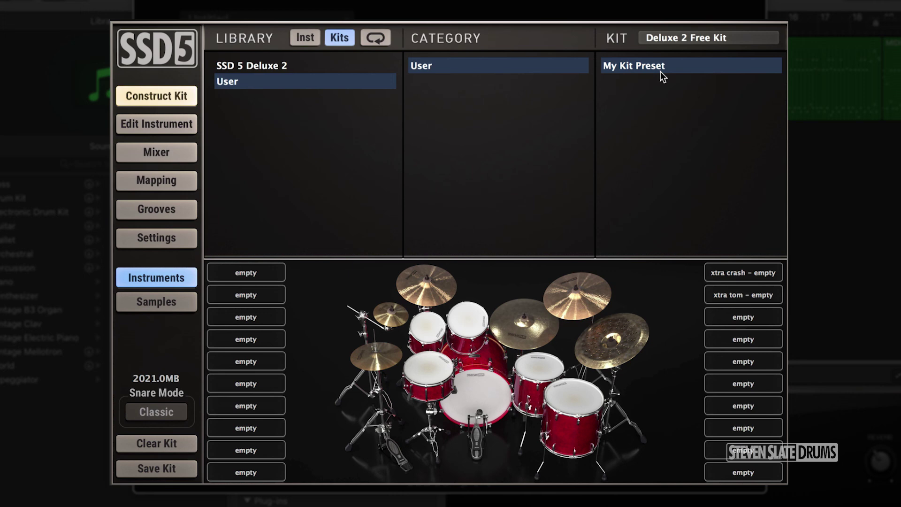